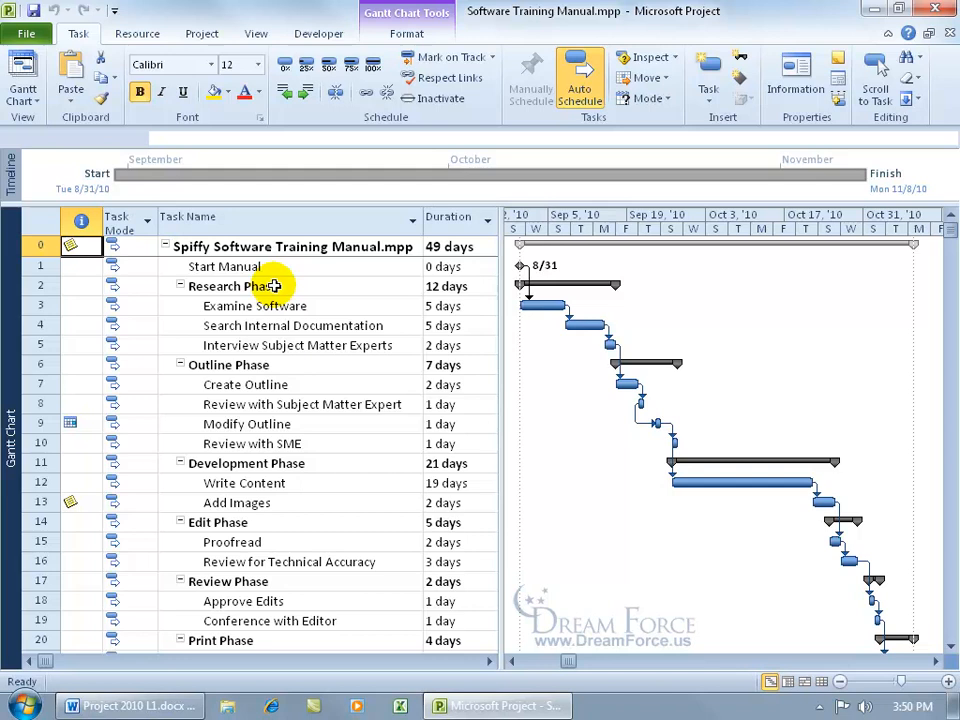
# - Select the Research Phase row and show the Insert Task options above it
pyautogui.click(273, 286)
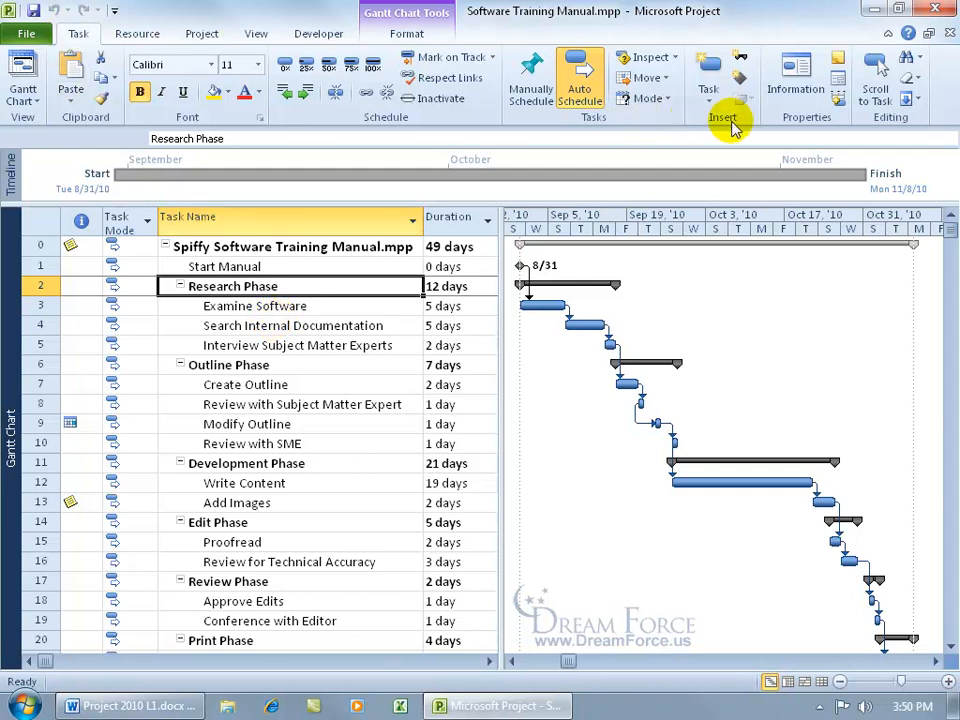
pyautogui.click(710, 97)
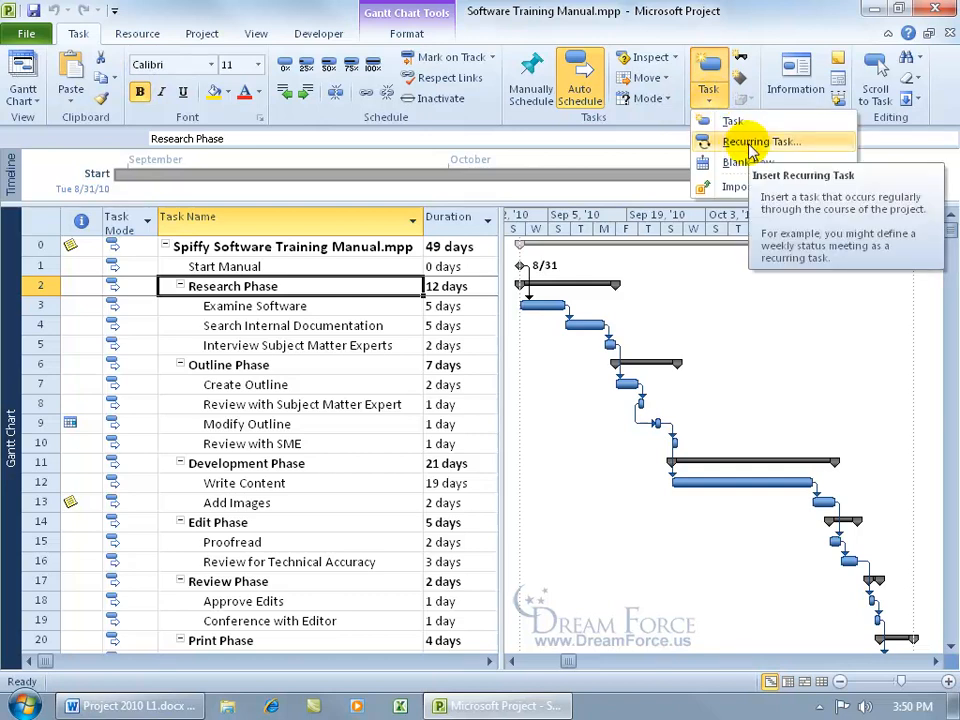
# - Create a recurring 'Project Status Meeting' of 2h, weekly, recurring every 2 weeks on Tuesday
pyautogui.click(728, 141)
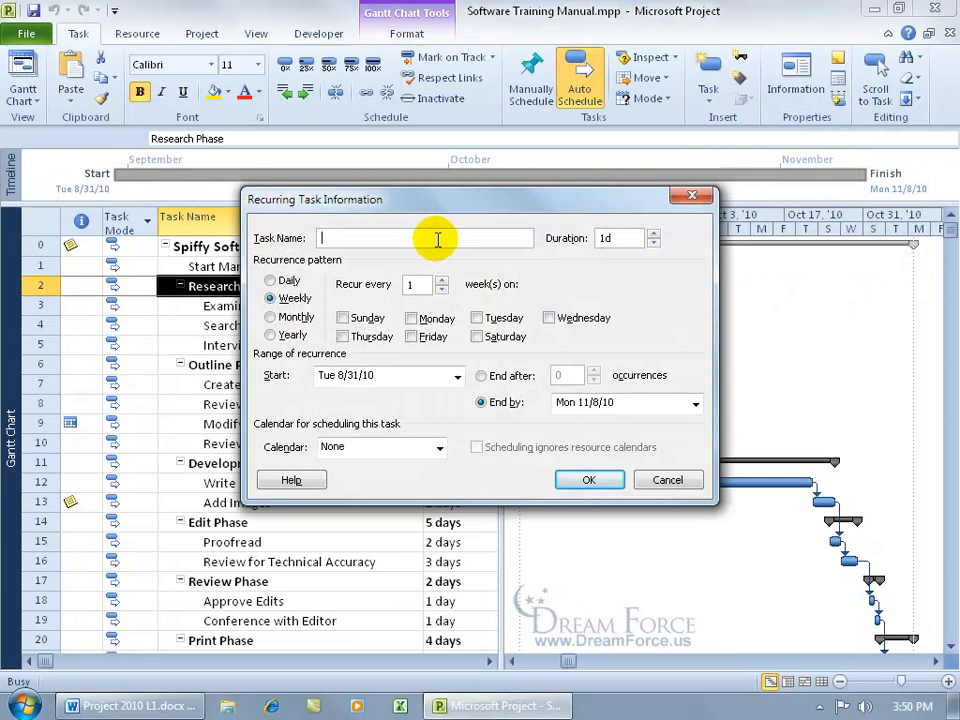
pyautogui.write('Project Status Meeting')
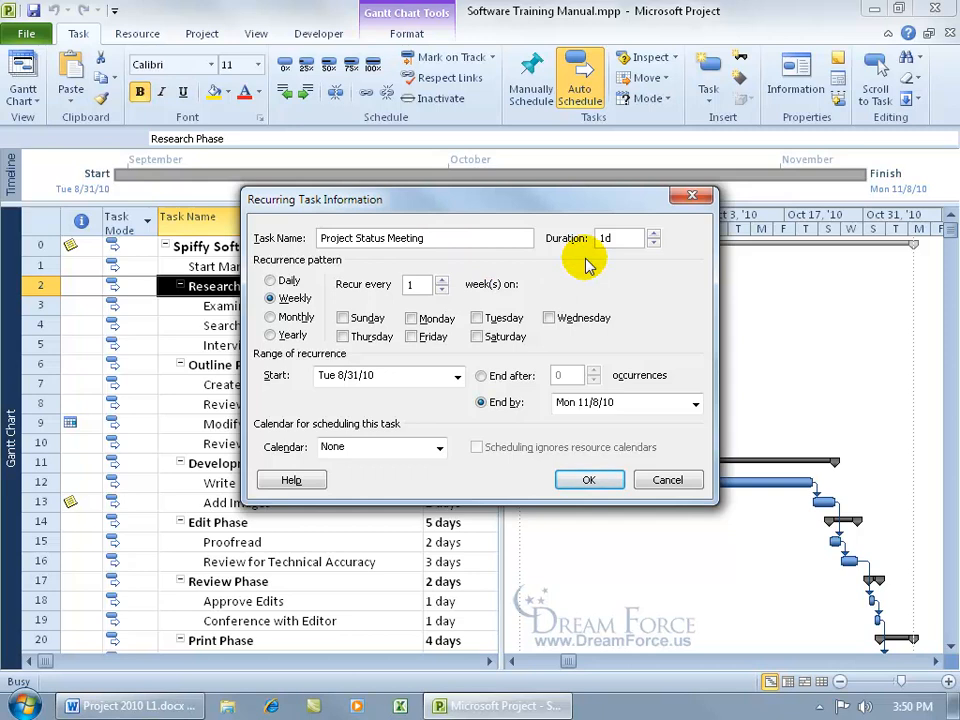
pyautogui.doubleClick(612, 240)
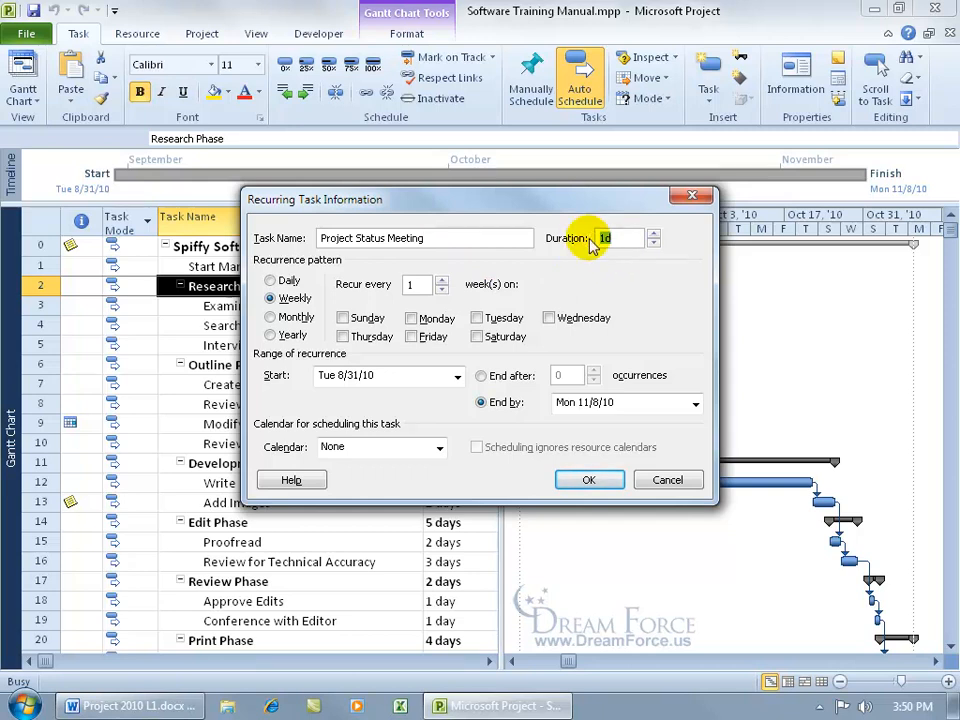
pyautogui.write('2h')
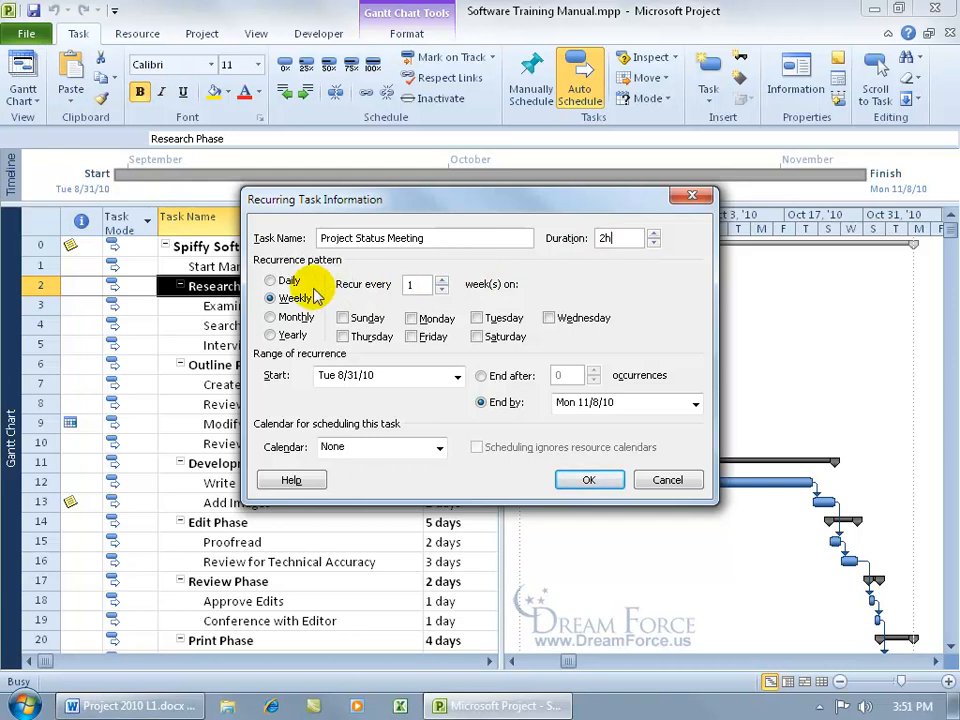
pyautogui.click(272, 281)
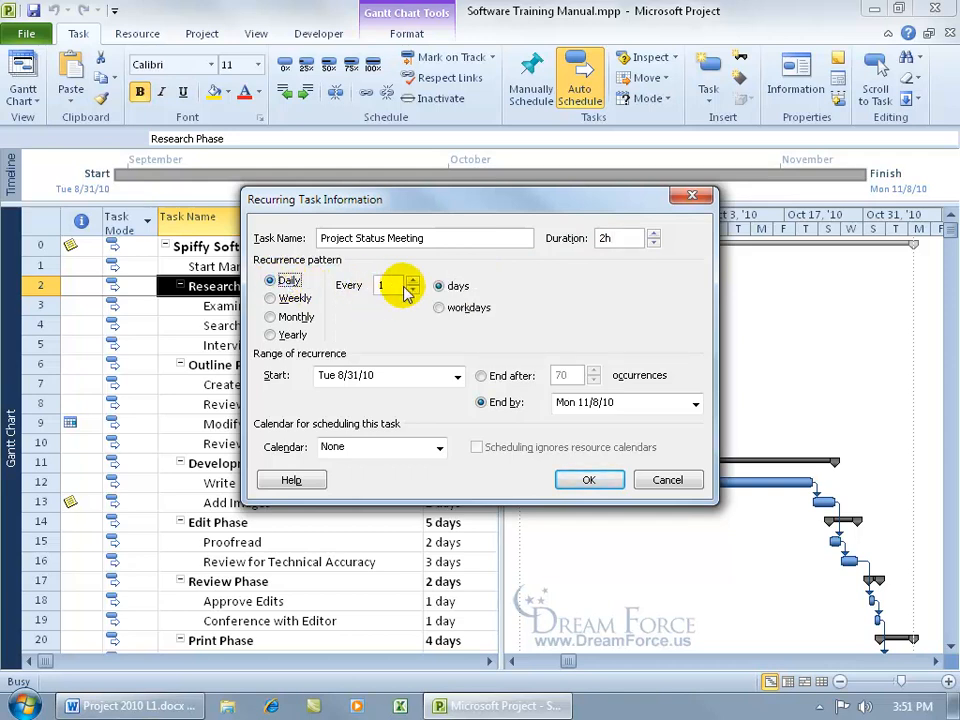
pyautogui.click(412, 281)
pyautogui.click(279, 299)
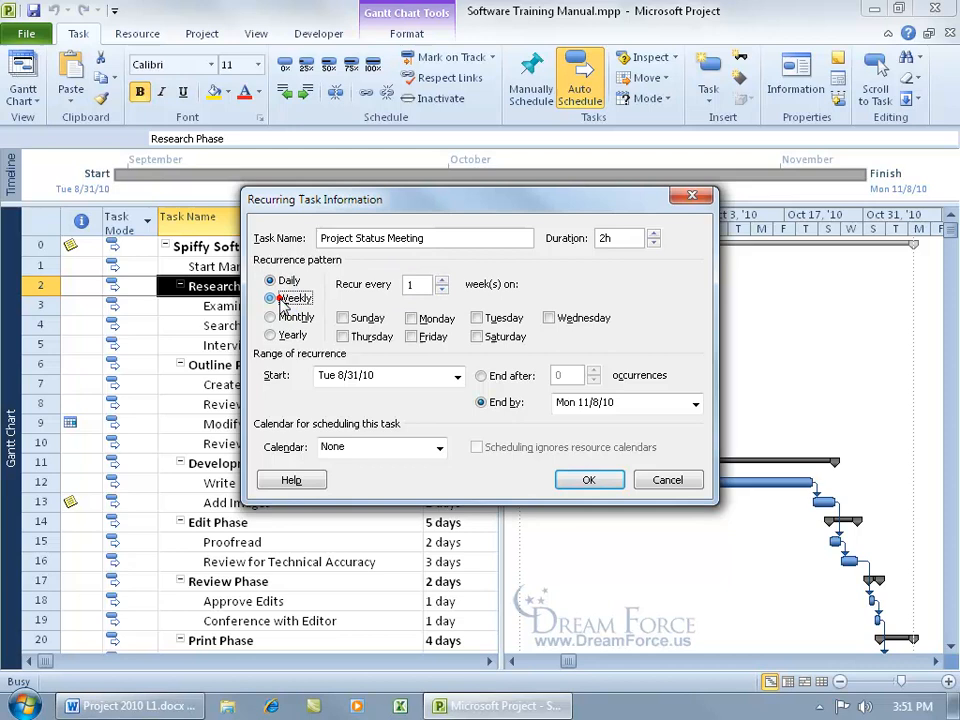
pyautogui.click(442, 280)
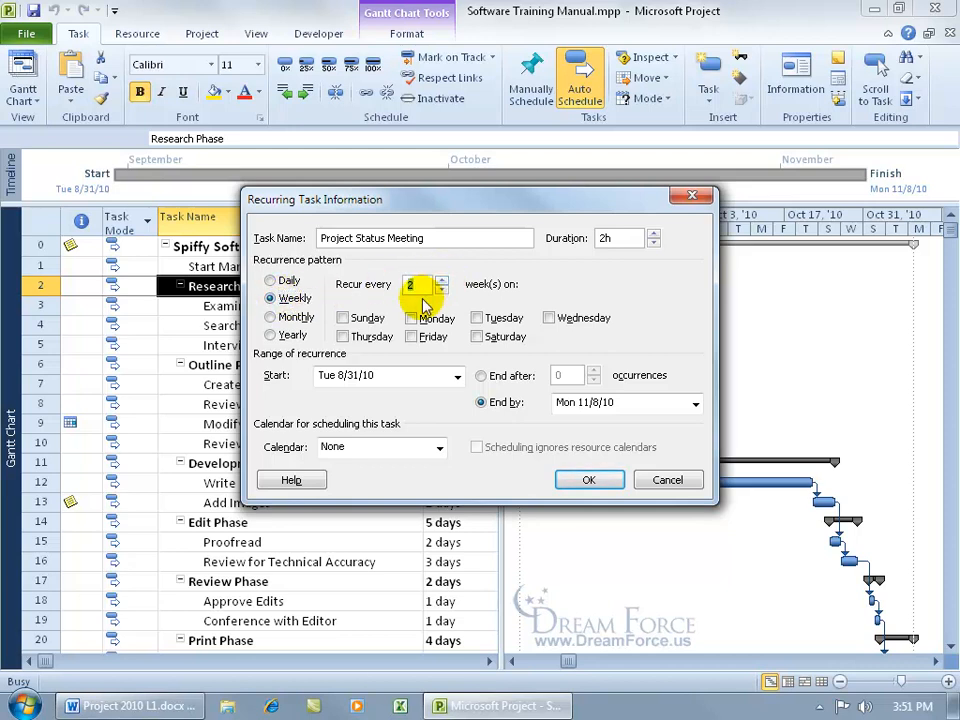
pyautogui.click(477, 318)
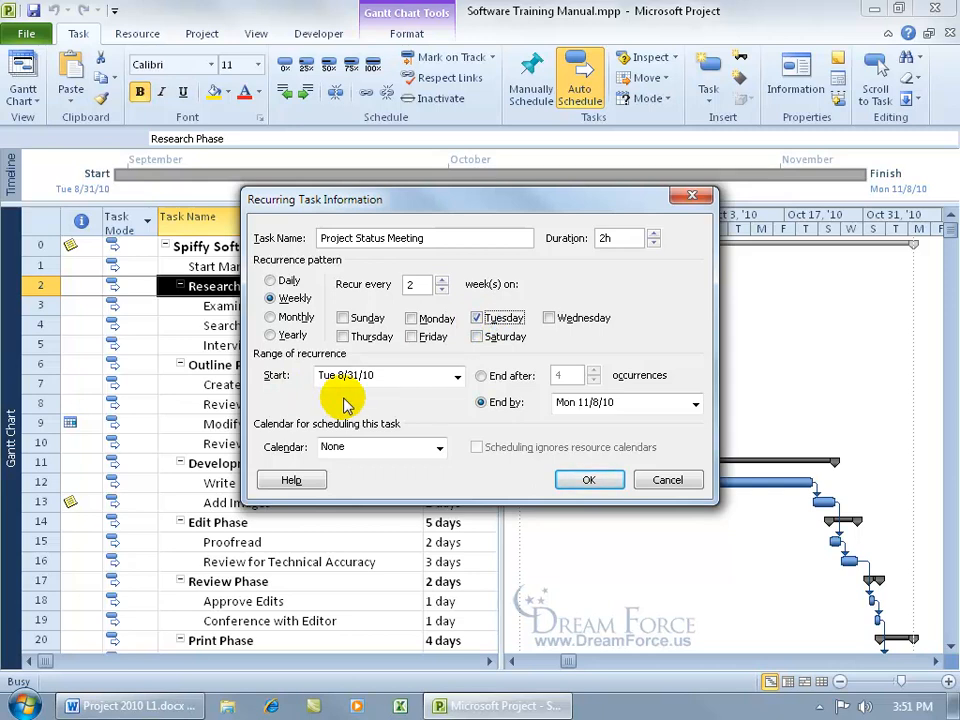
# - End the series by Mon 11/15/10 (6 occurrences) and list the scheduling calendars
pyautogui.click(482, 376)
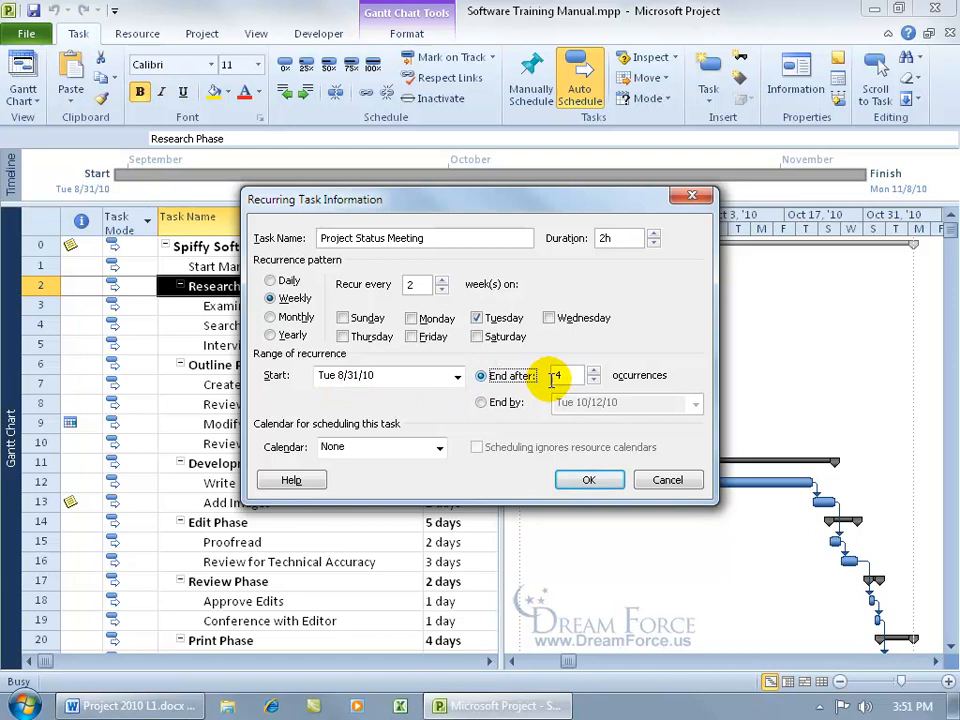
pyautogui.click(593, 370)
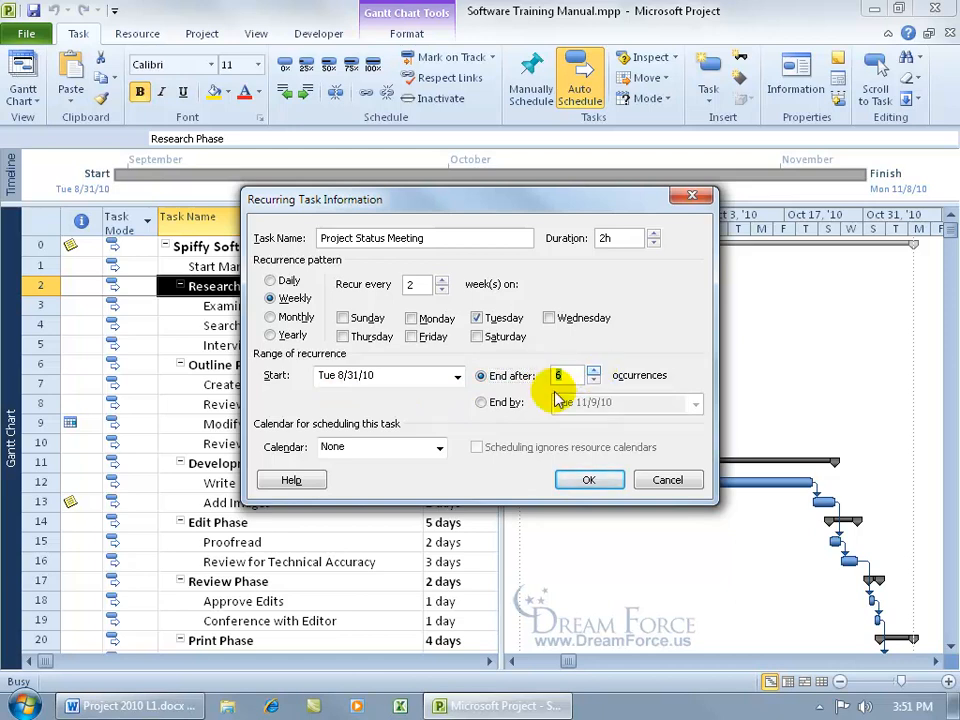
pyautogui.click(481, 401)
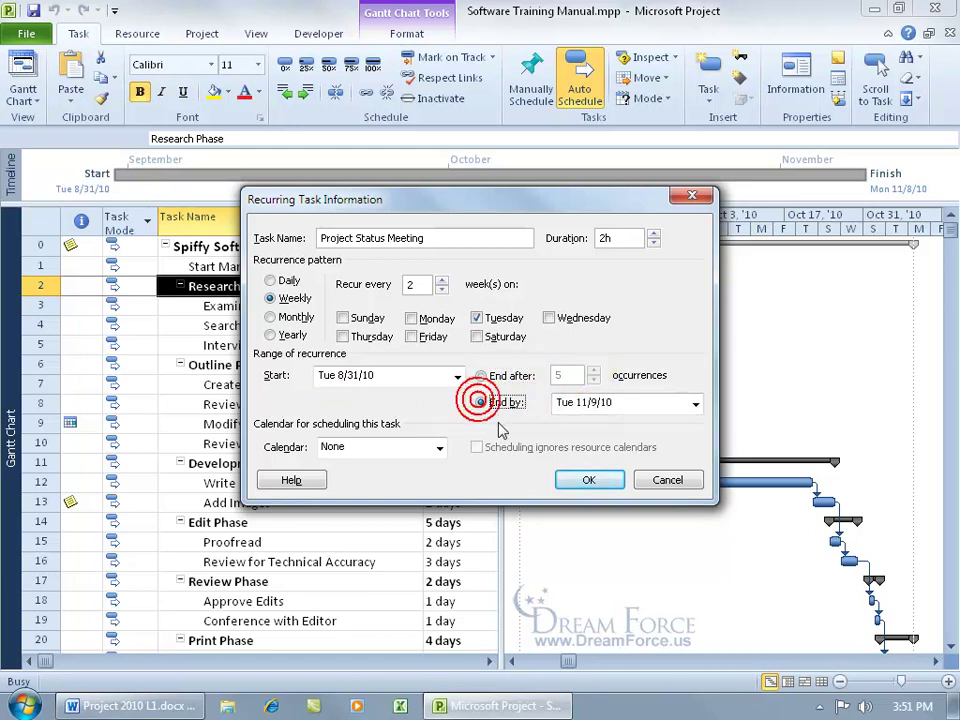
pyautogui.click(695, 406)
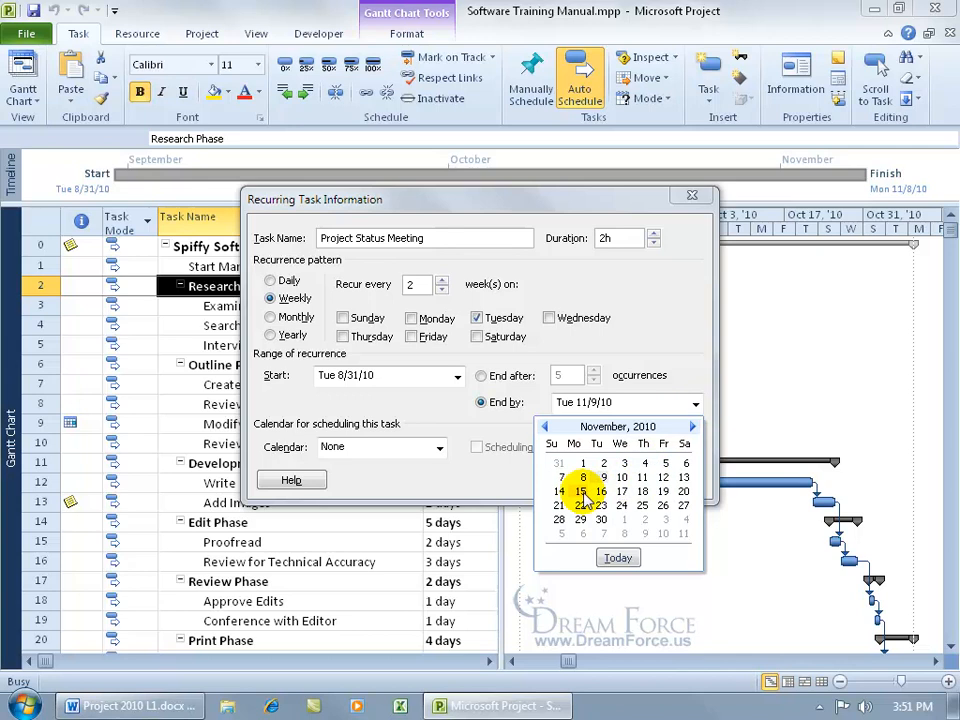
pyautogui.click(582, 491)
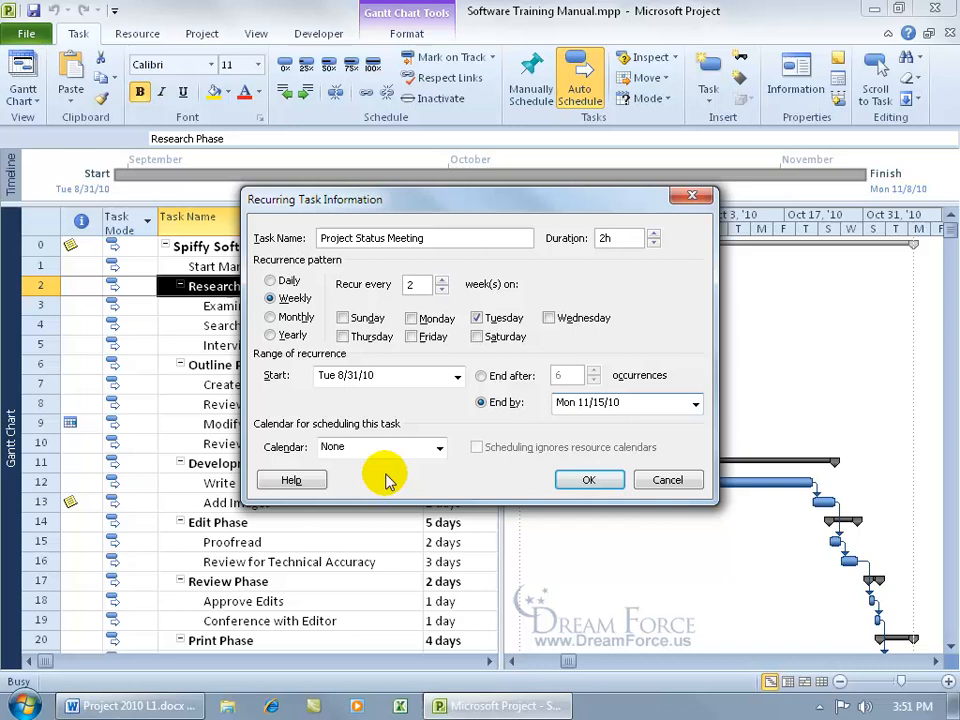
pyautogui.click(439, 448)
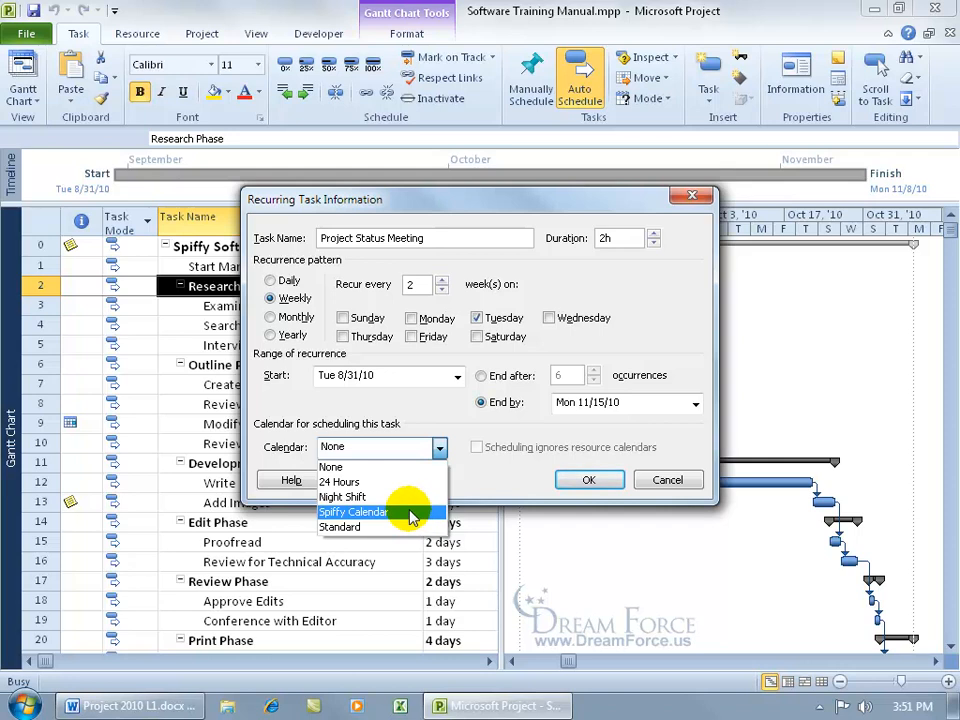
# - Assign the Spiffy Calendar to the meeting series and confirm the recurring task
pyautogui.click(412, 516)
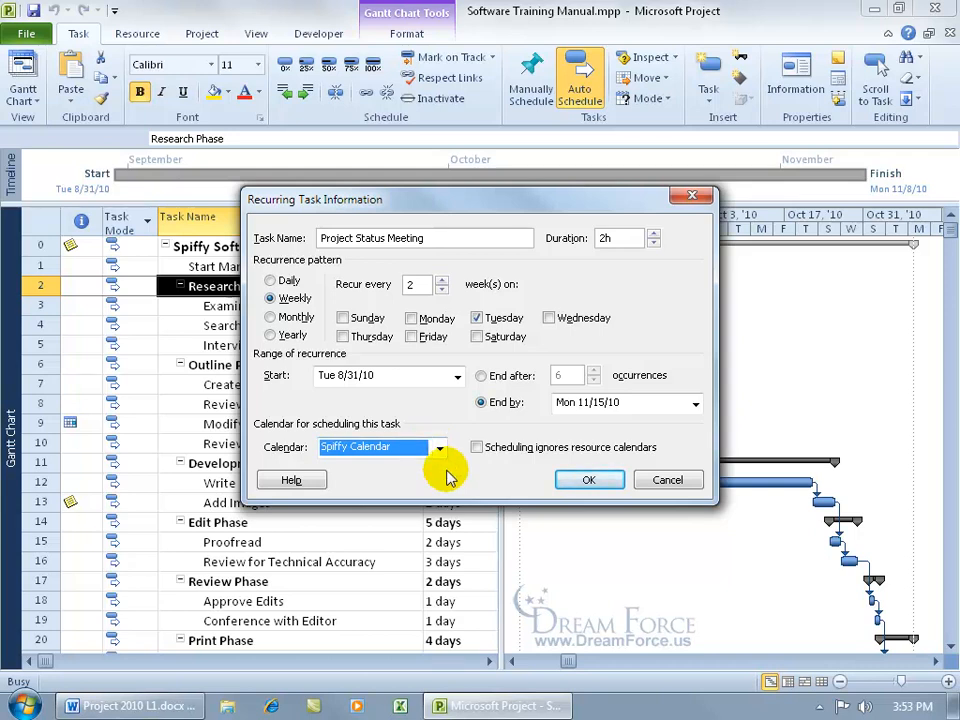
pyautogui.click(592, 481)
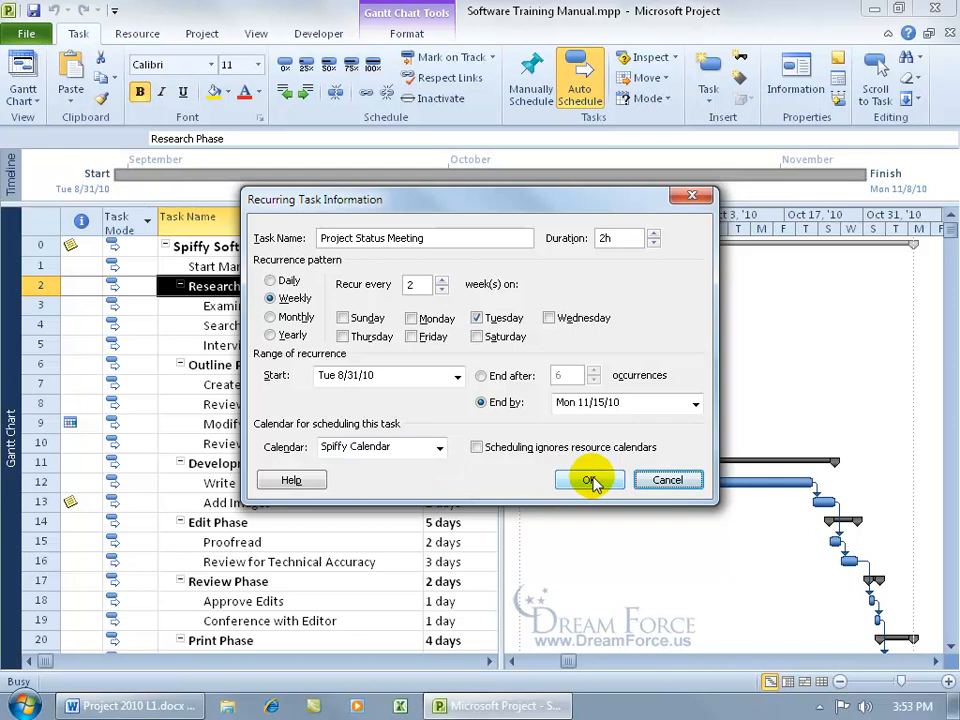
# - Review Write Content's Advanced calendar list in Task Information without changing anything
pyautogui.doubleClick(300, 505)
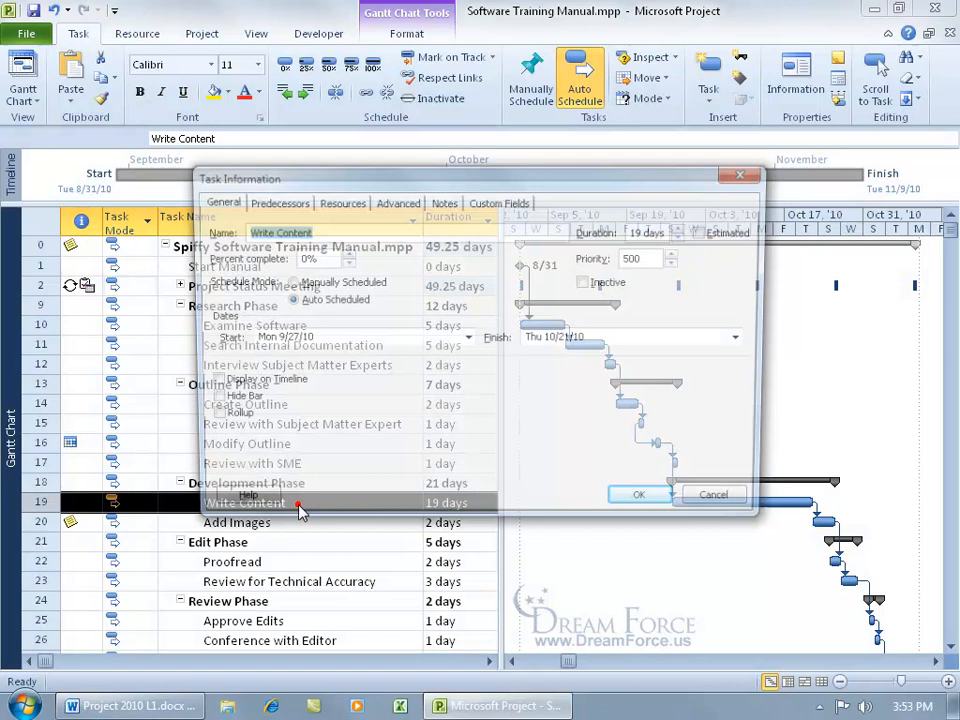
pyautogui.click(400, 200)
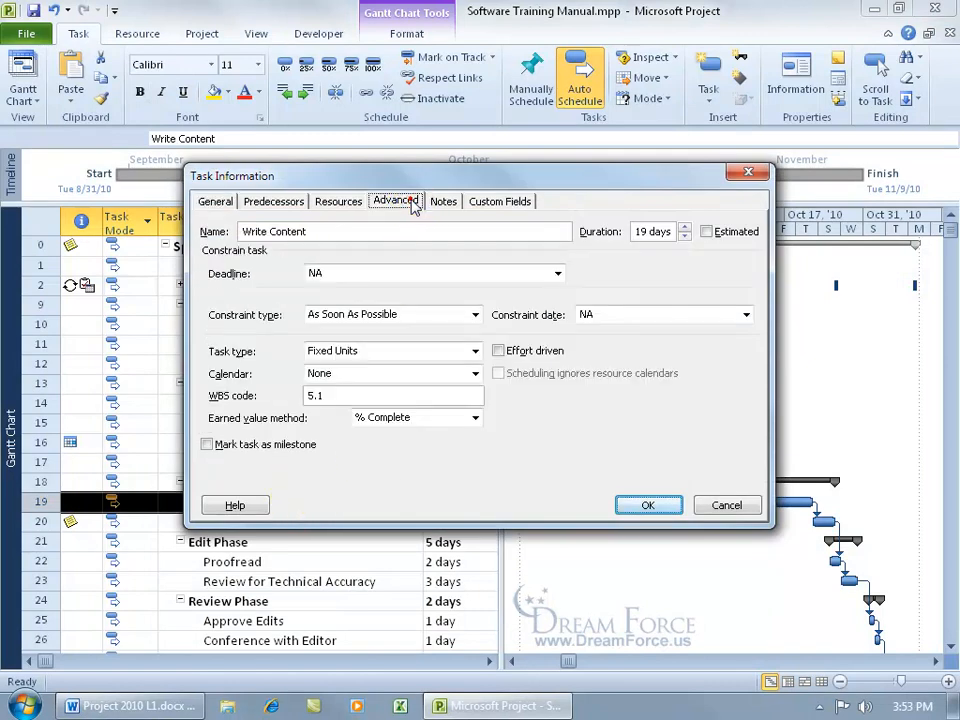
pyautogui.click(382, 376)
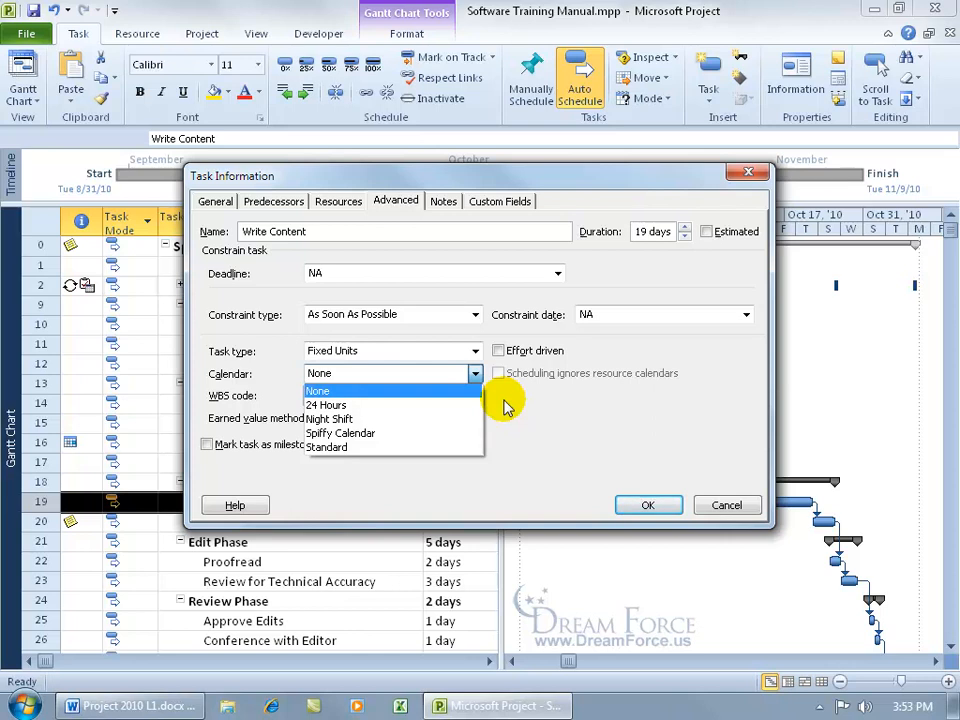
pyautogui.click(722, 507)
pyautogui.click(720, 506)
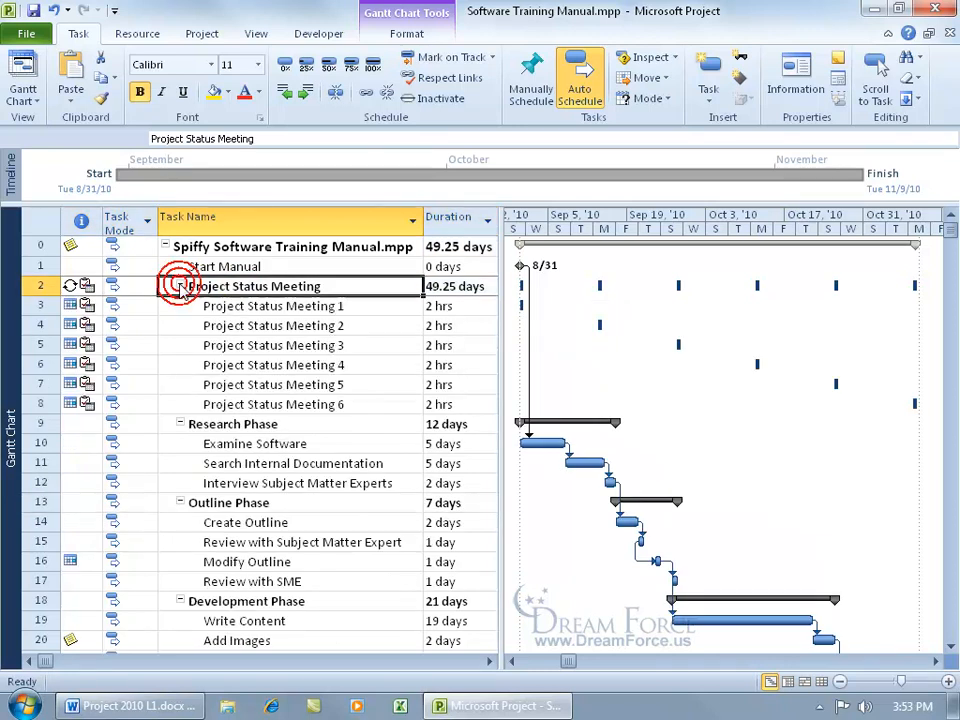
# - Select meeting rows and scroll the table right to reveal their Start and Finish dates
pyautogui.click(272, 306)
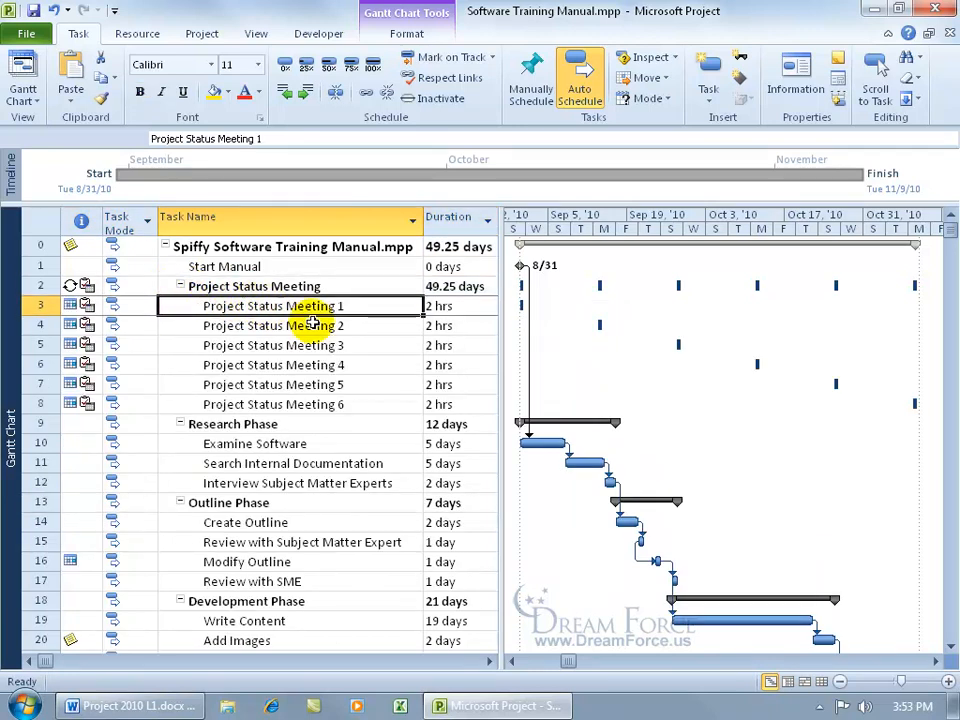
pyautogui.click(313, 325)
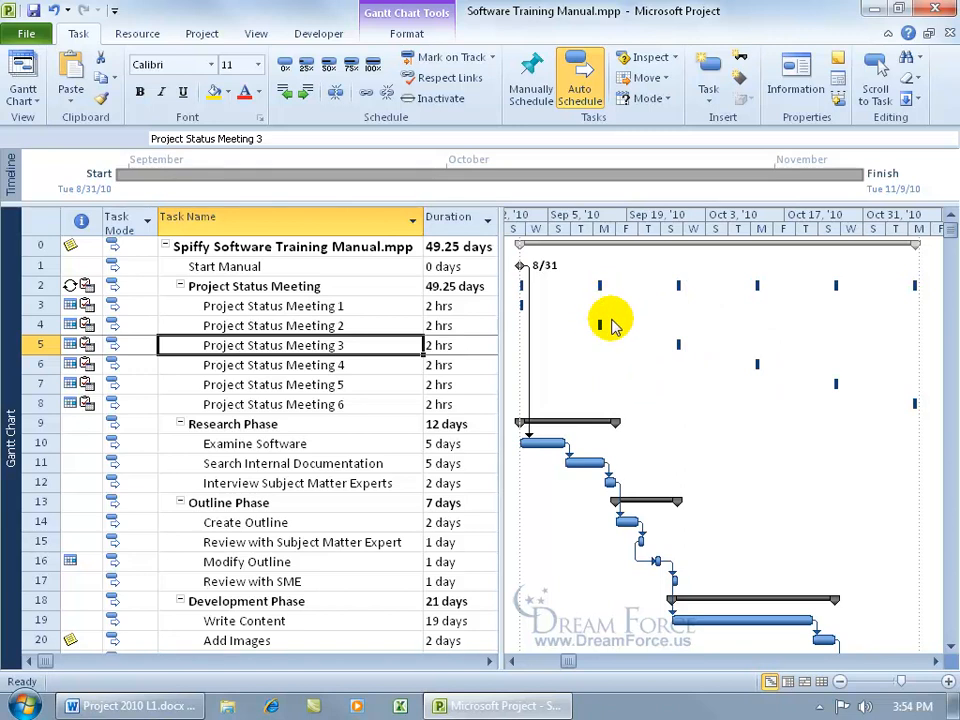
pyautogui.click(362, 305)
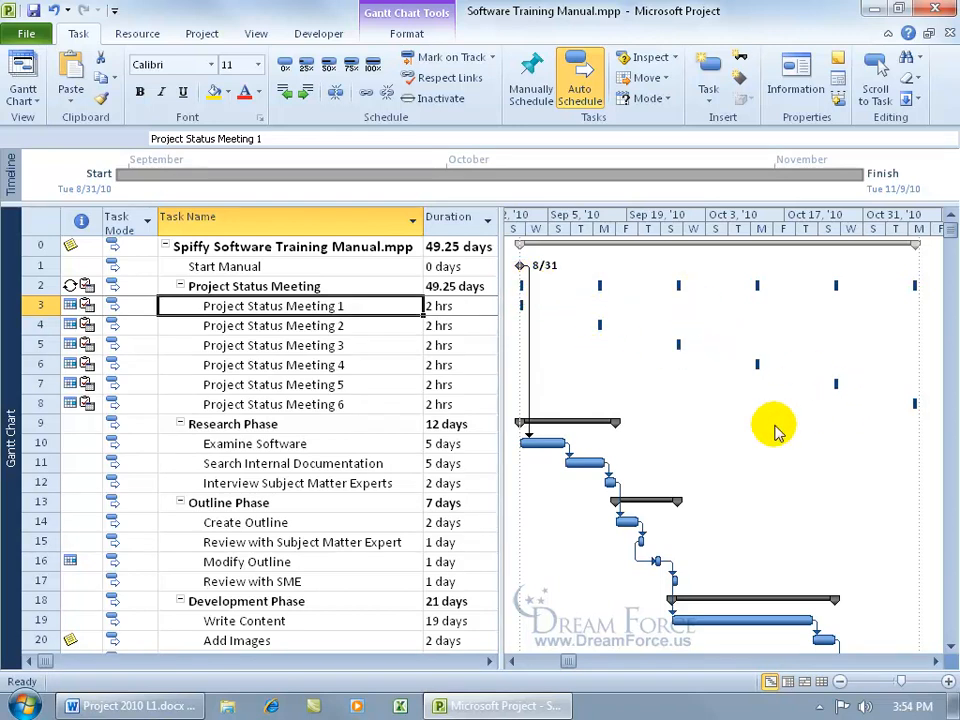
pyautogui.click(936, 661)
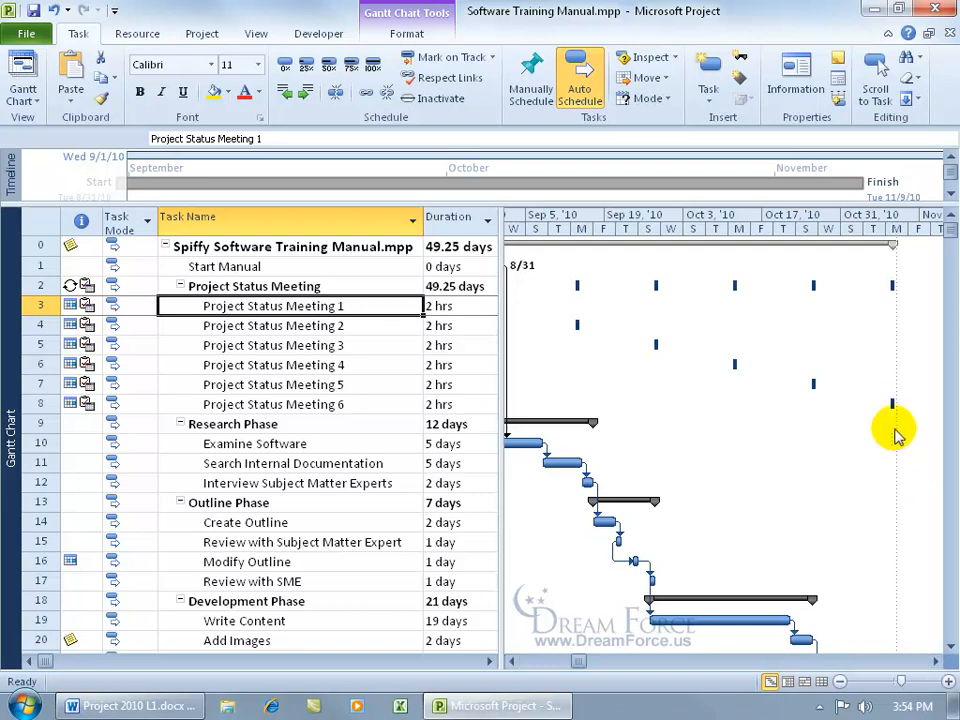
pyautogui.click(489, 662)
# - Scroll the table back left so the Task Name and Duration columns are visible again
pyautogui.click(489, 662)
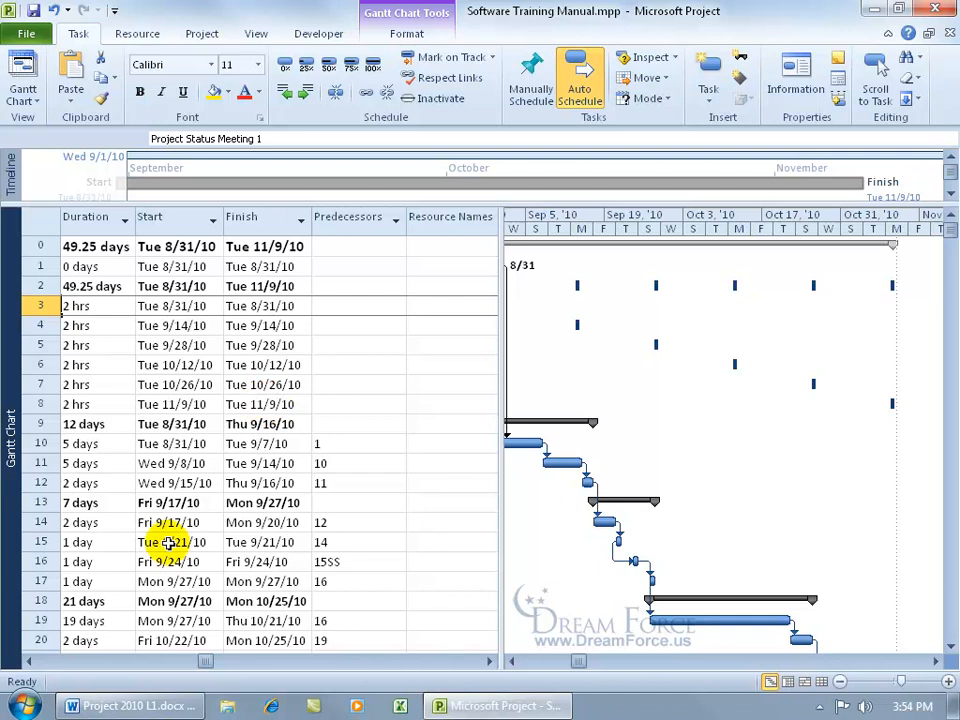
pyautogui.click(30, 661)
pyautogui.click(30, 661)
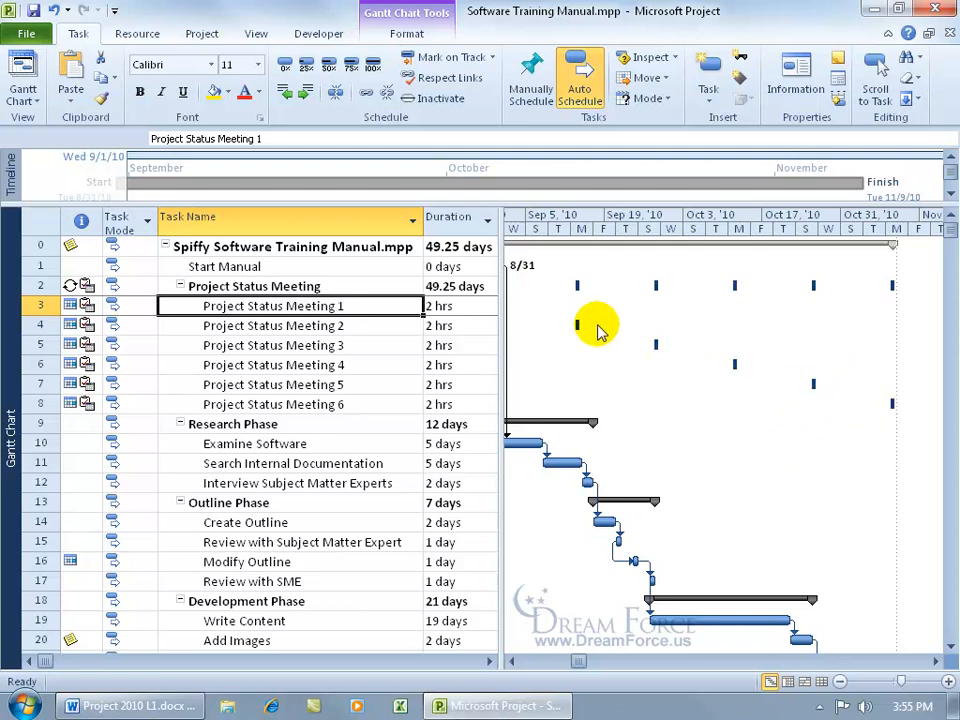
# - Scroll the Gantt chart to Project Status Meeting 1's bar, then to Meeting 6's bar
pyautogui.rightClick(296, 309)
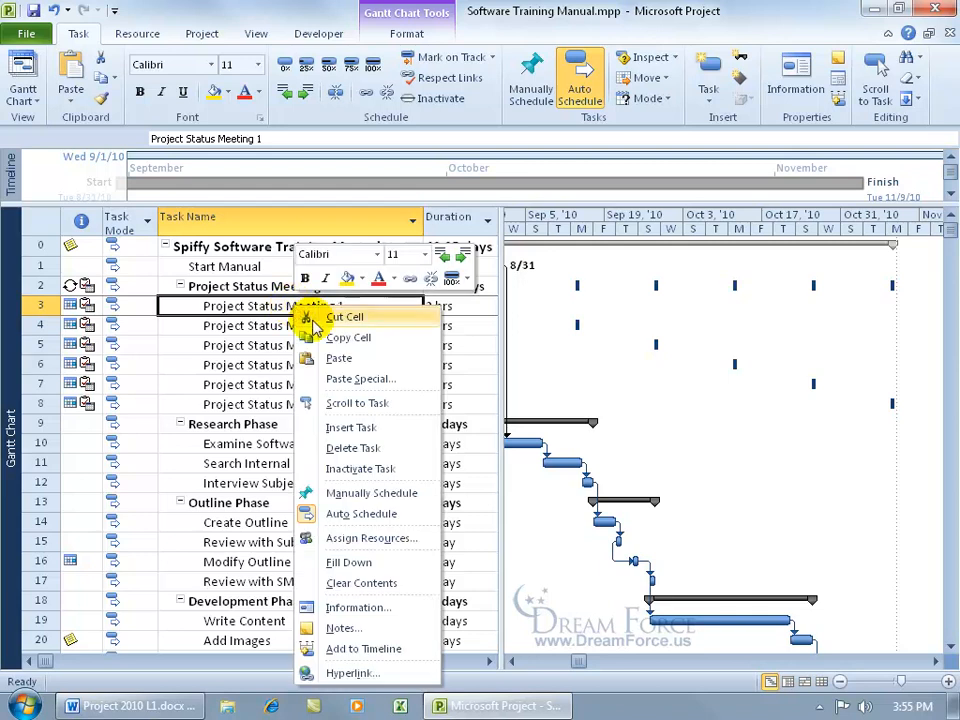
pyautogui.click(352, 402)
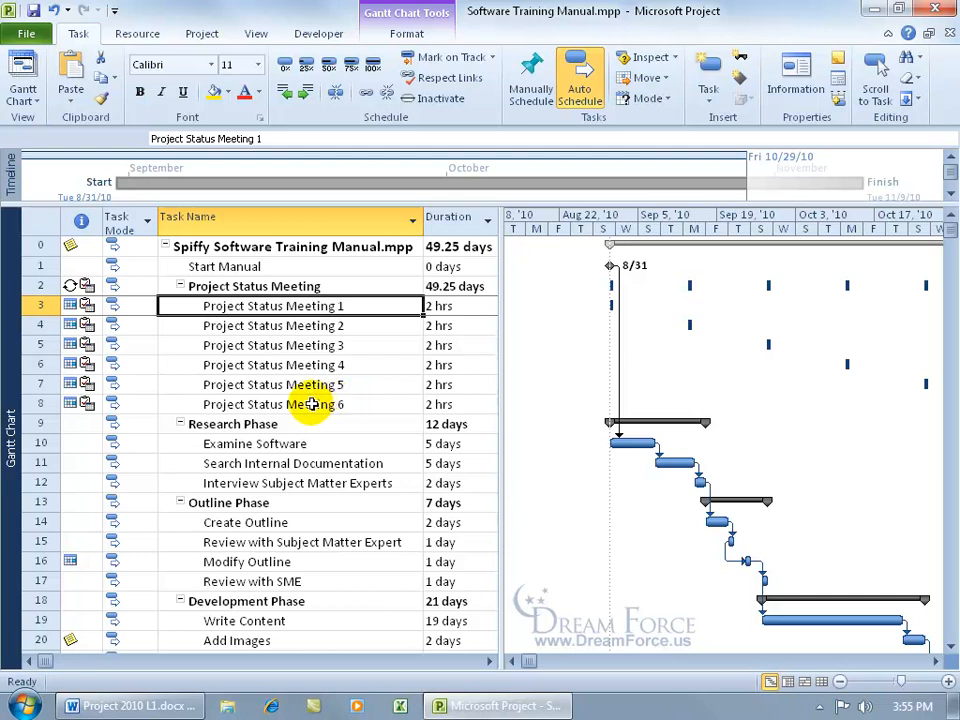
pyautogui.click(316, 403)
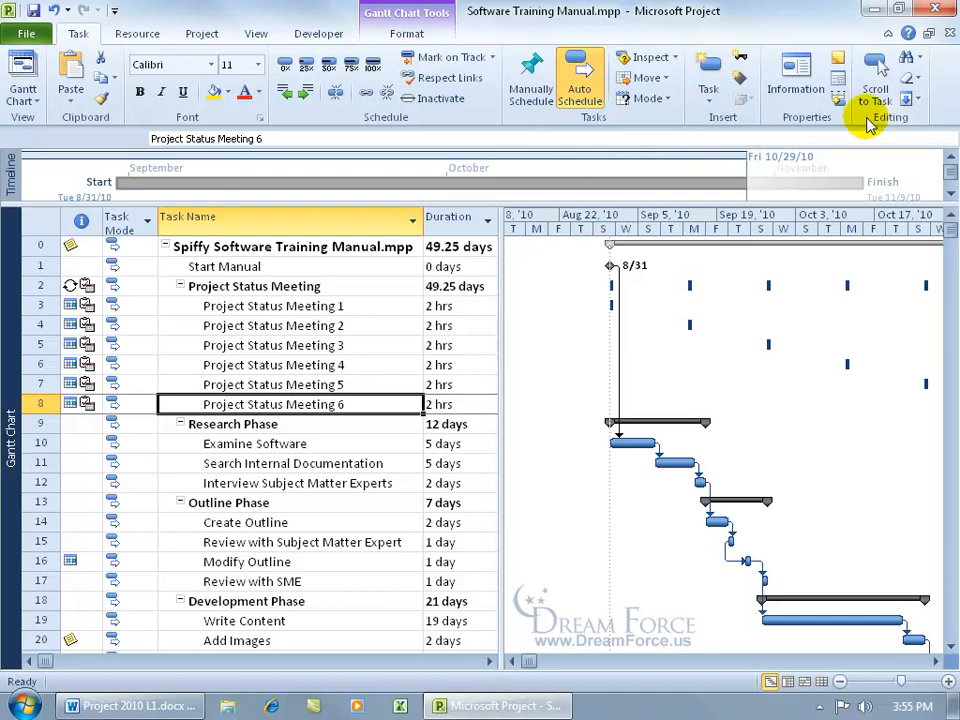
pyautogui.click(876, 82)
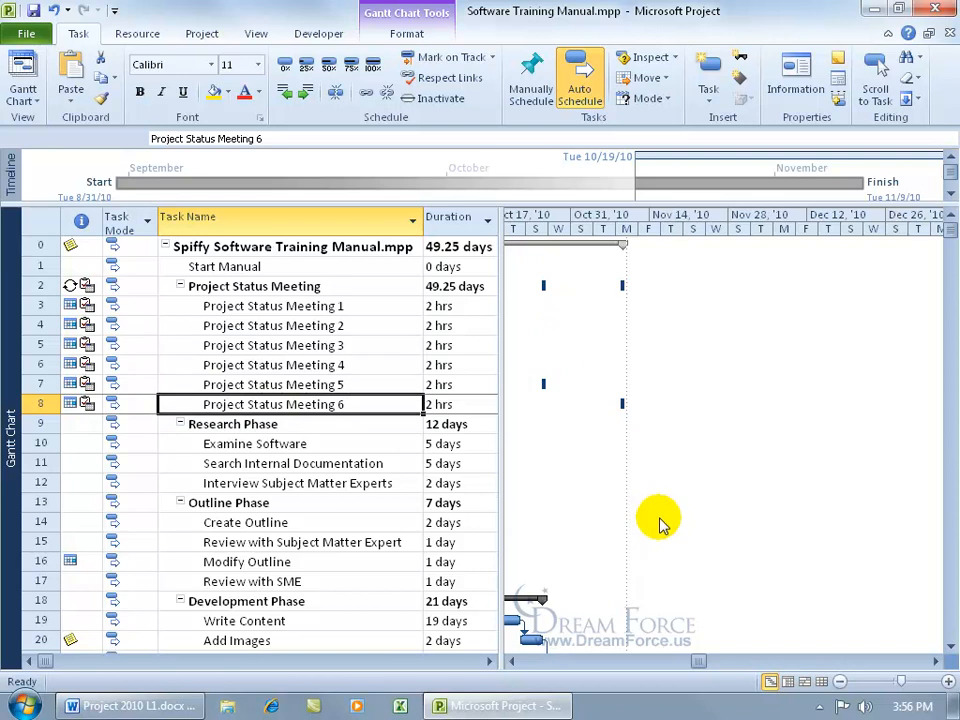
# - Scroll back to Meeting 1's bar and collapse the Project Status Meeting summary task
pyautogui.rightClick(268, 305)
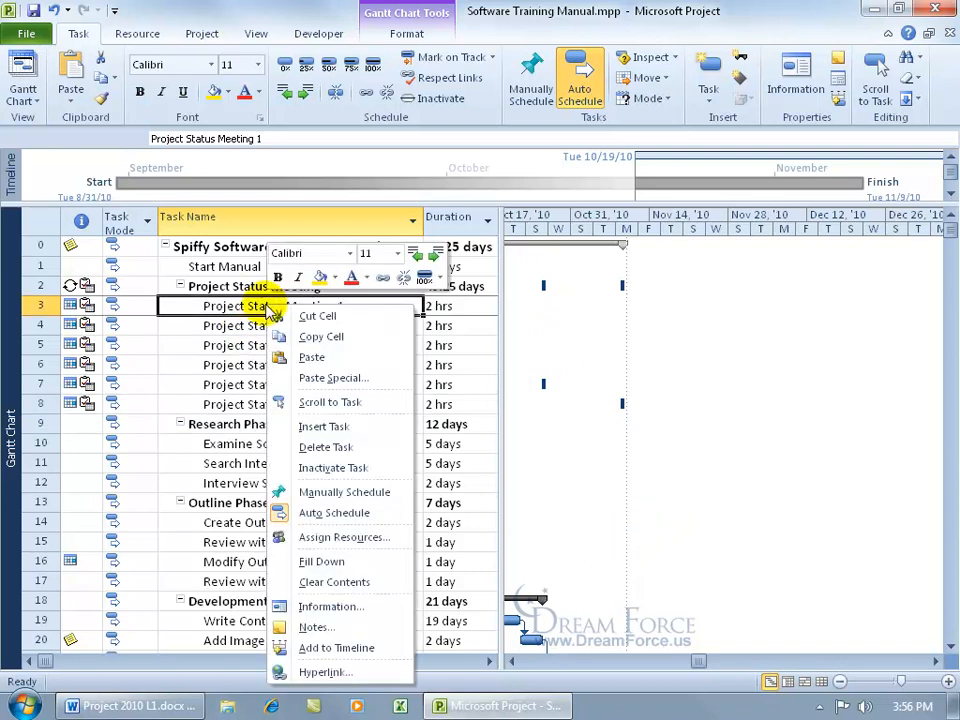
pyautogui.click(360, 400)
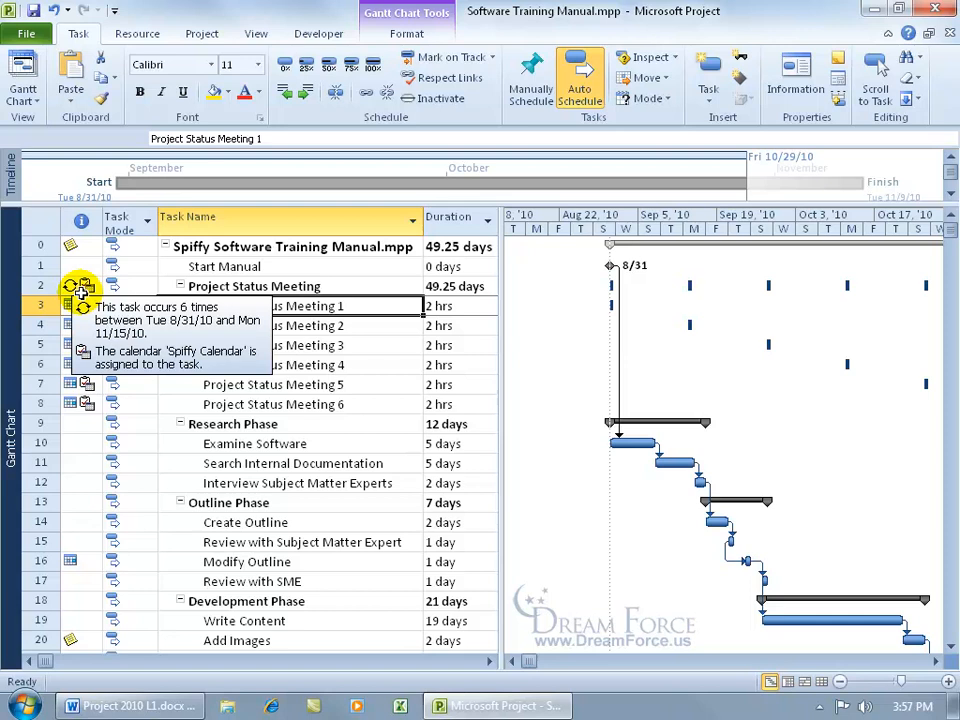
pyautogui.click(180, 287)
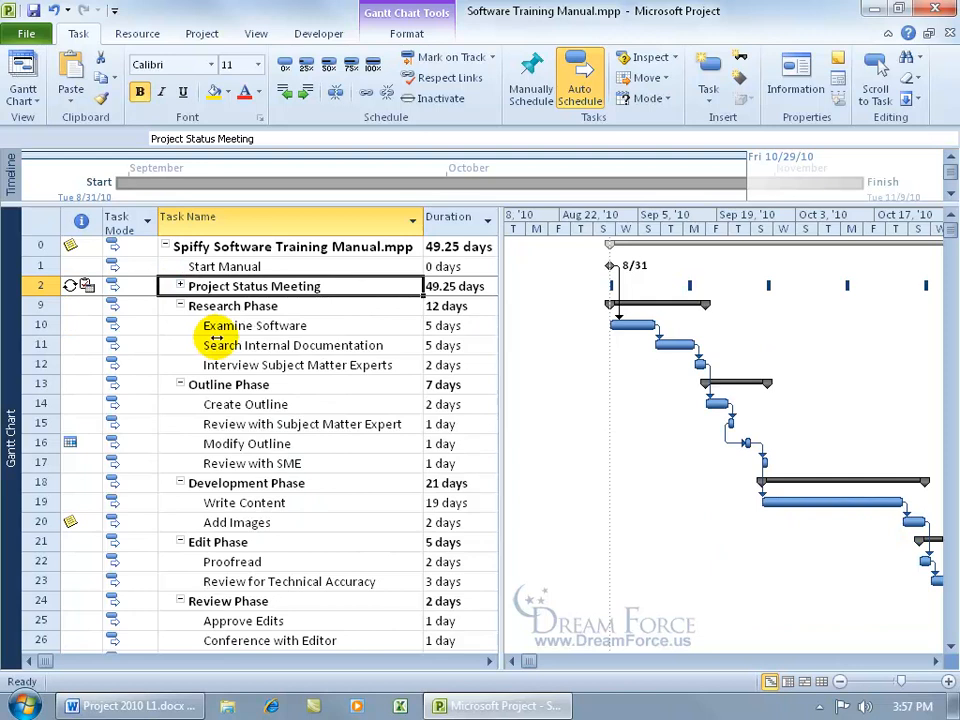